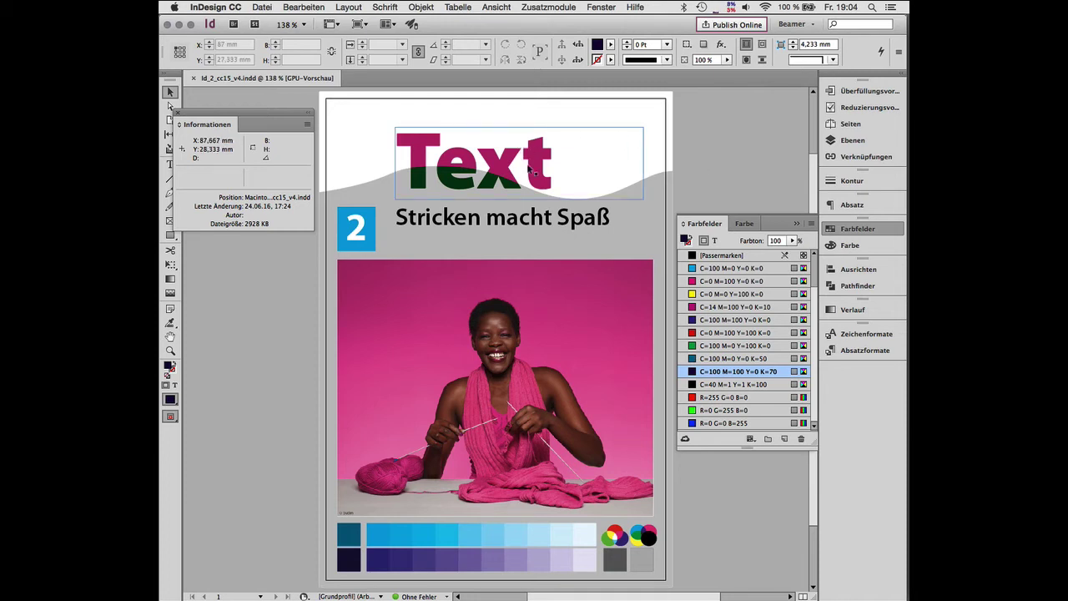
Step: Inspect the colour values of the grey wavy background shape and the profile details of the knitting photo
click(584, 219)
click(638, 221)
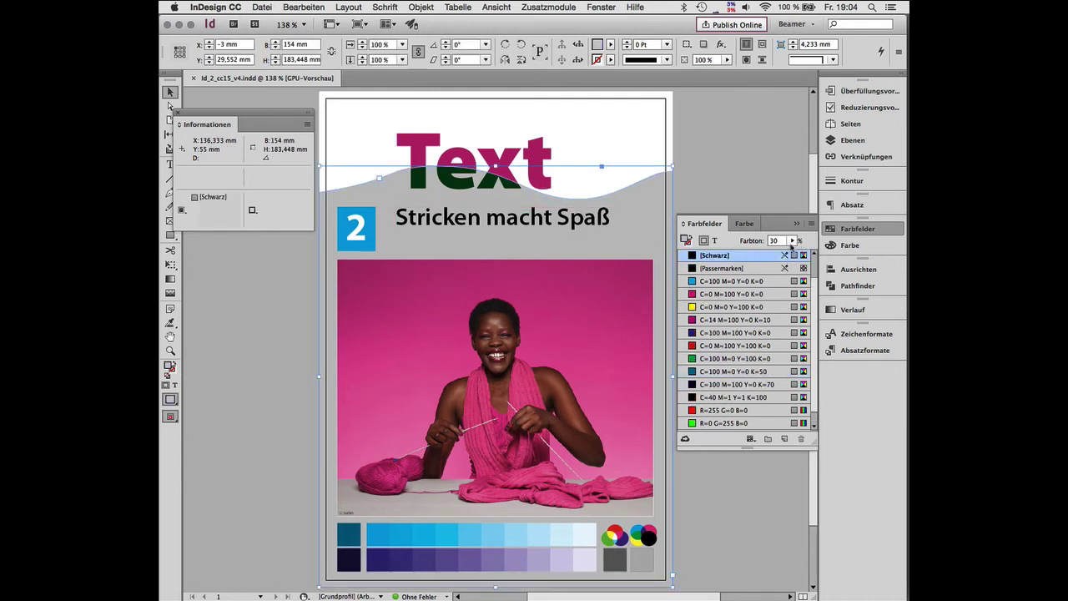
click(614, 278)
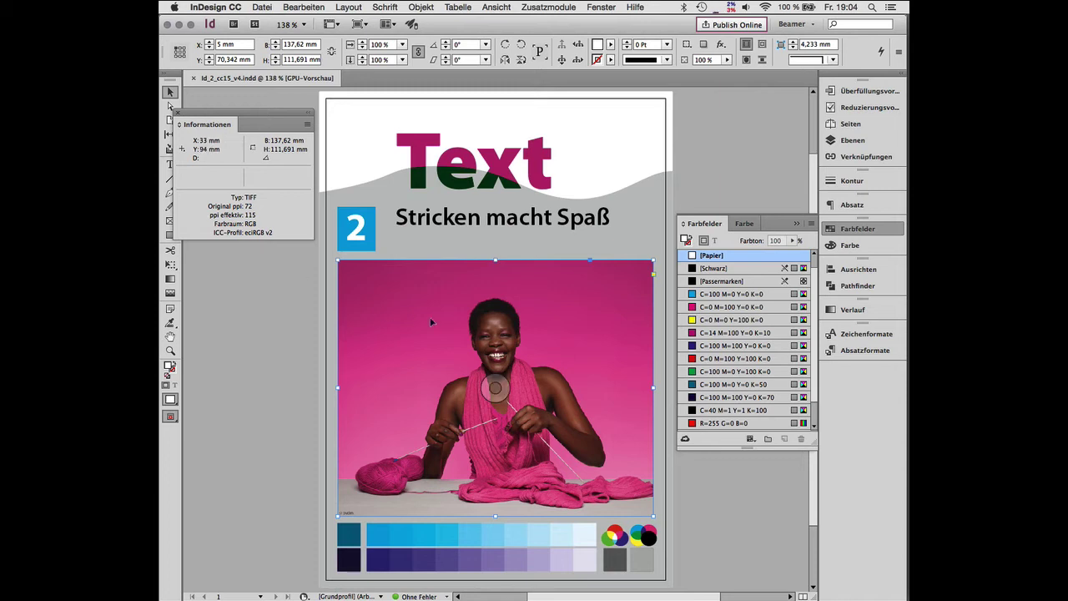
click(734, 516)
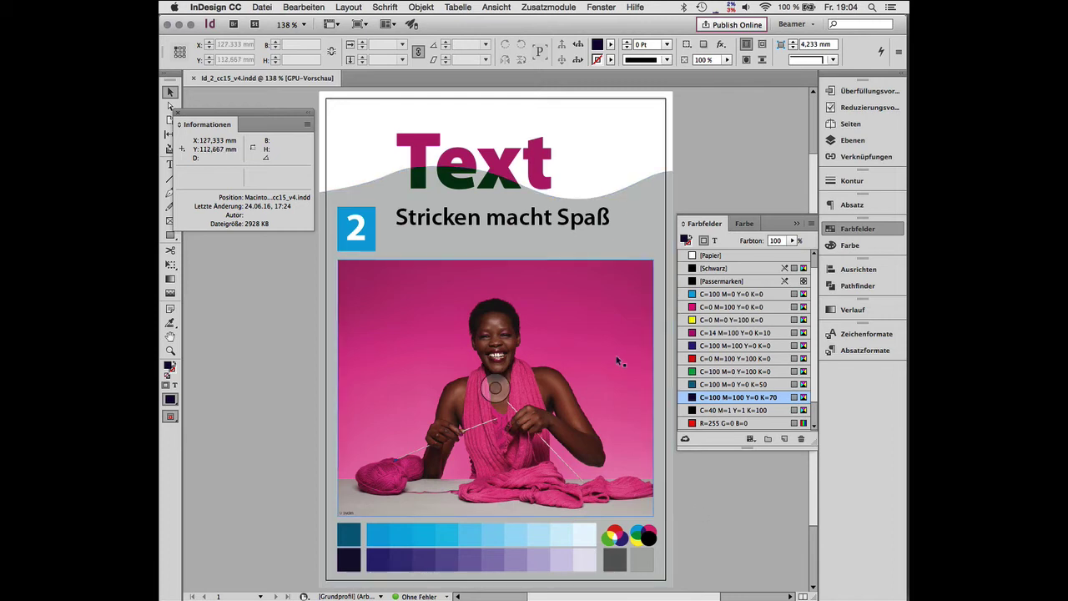
Step: Review the working spaces, policies and available presets in the colour settings, leaving them unchanged
click(303, 7)
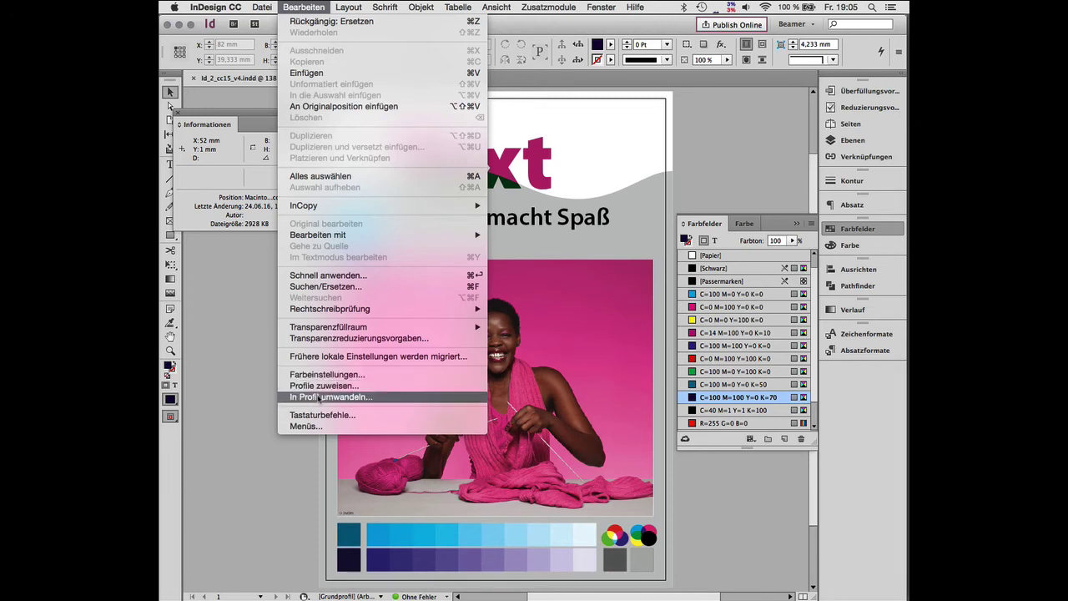
click(317, 377)
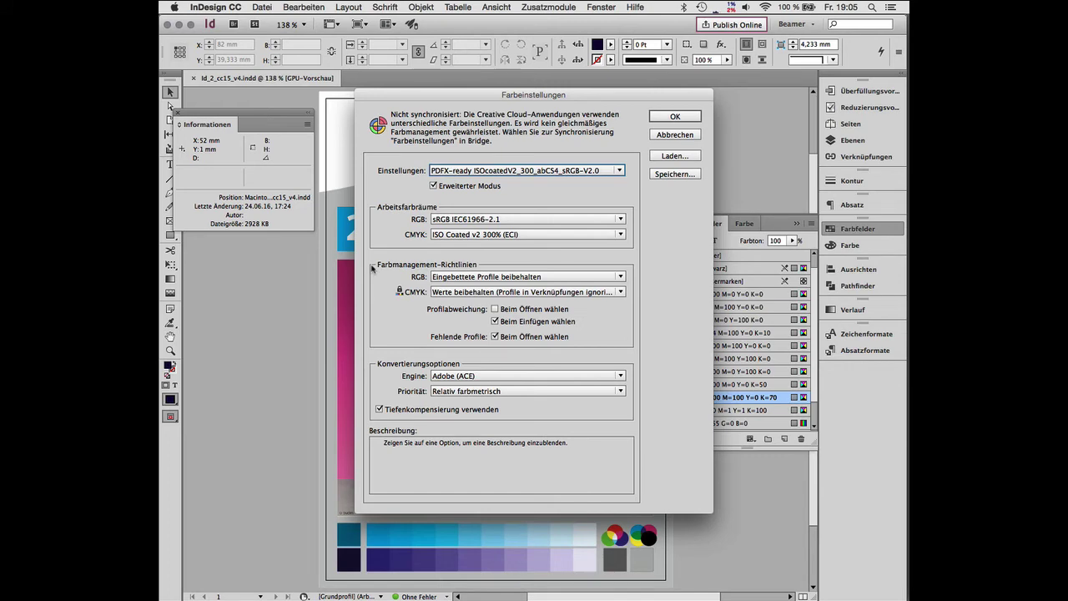
click(468, 172)
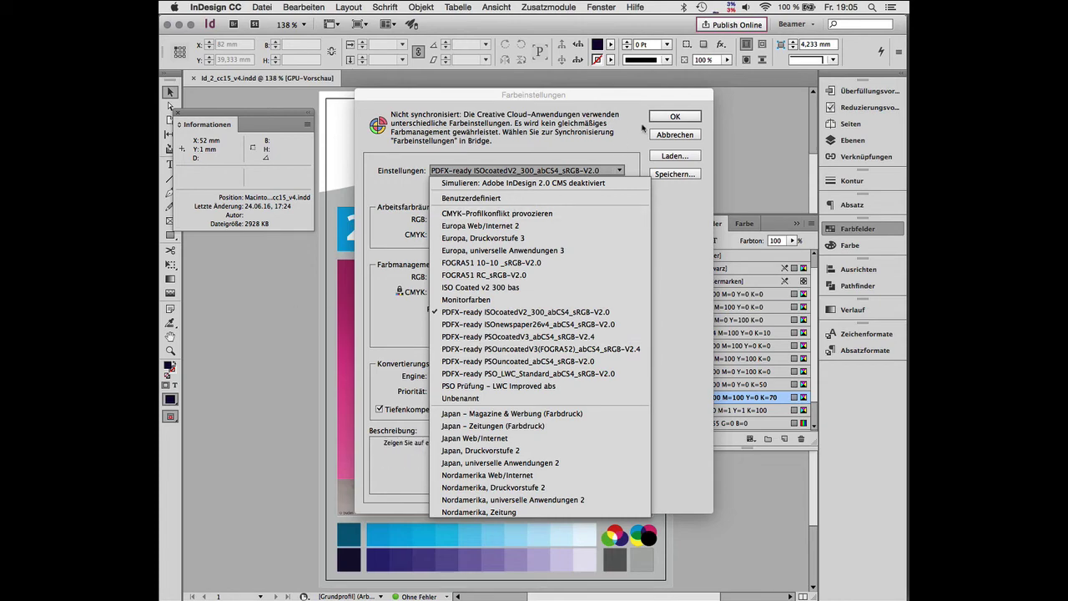
click(672, 138)
click(672, 136)
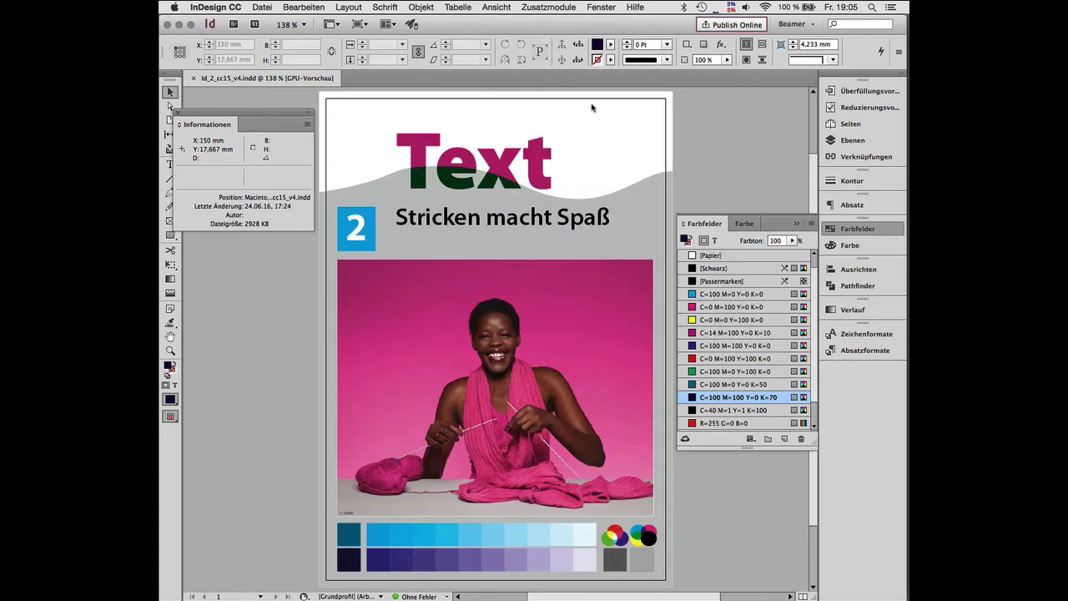
click(313, 8)
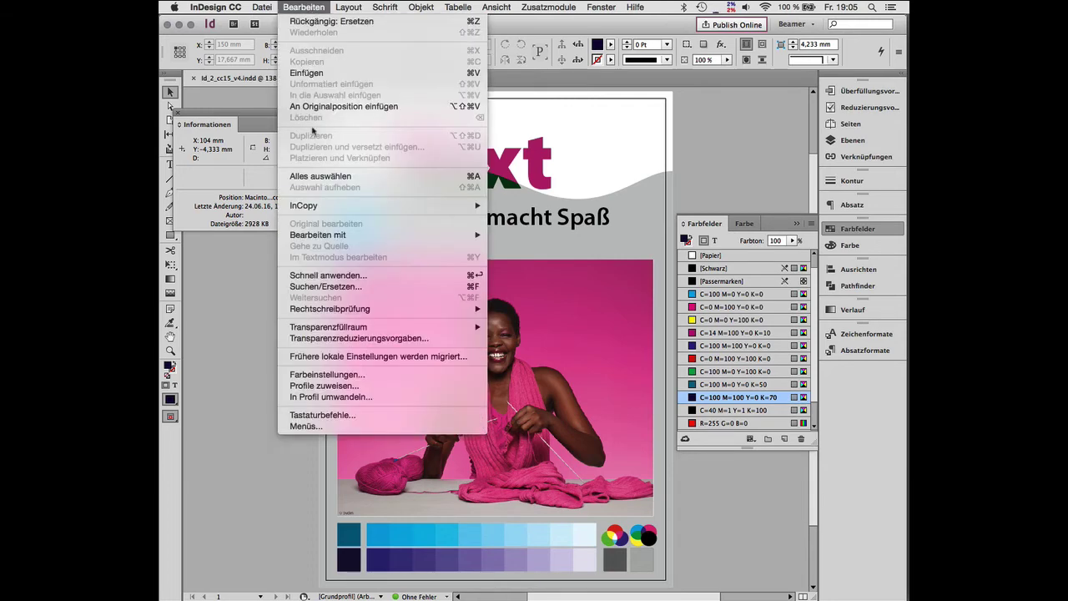
click(320, 385)
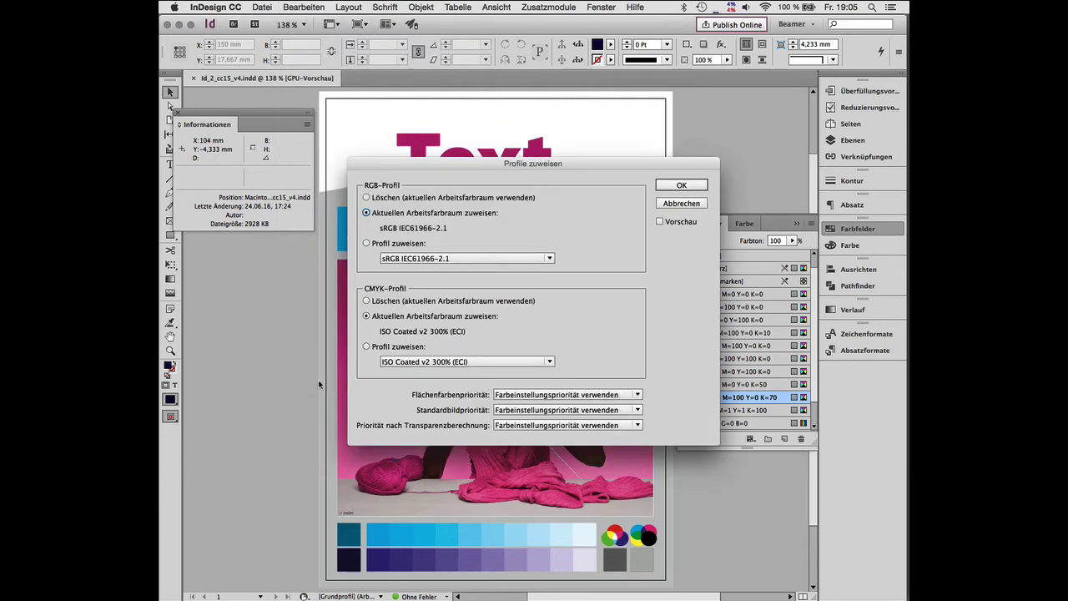
click(412, 362)
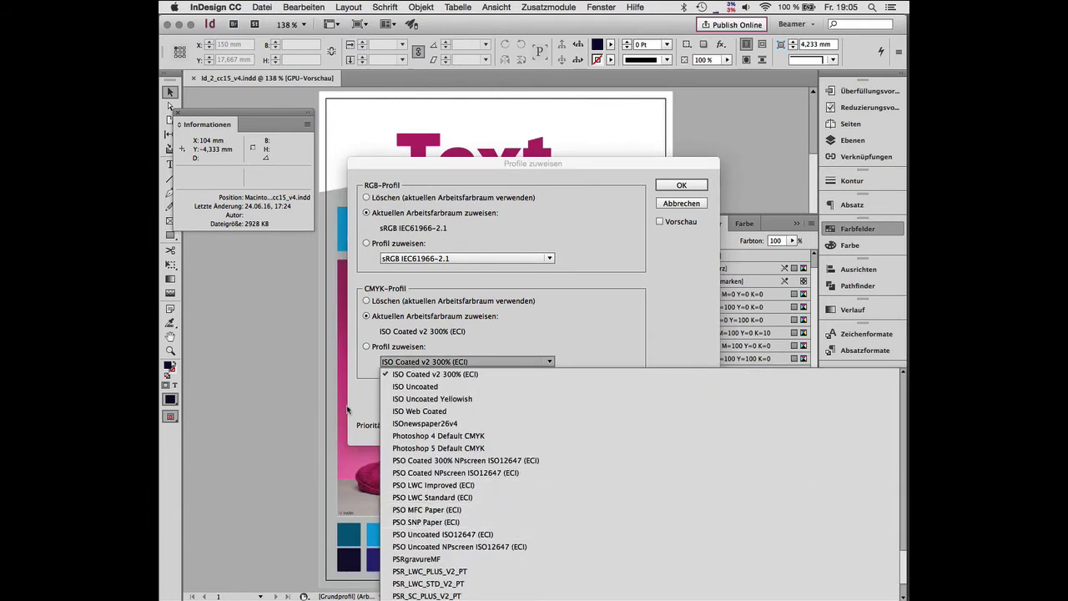
click(689, 203)
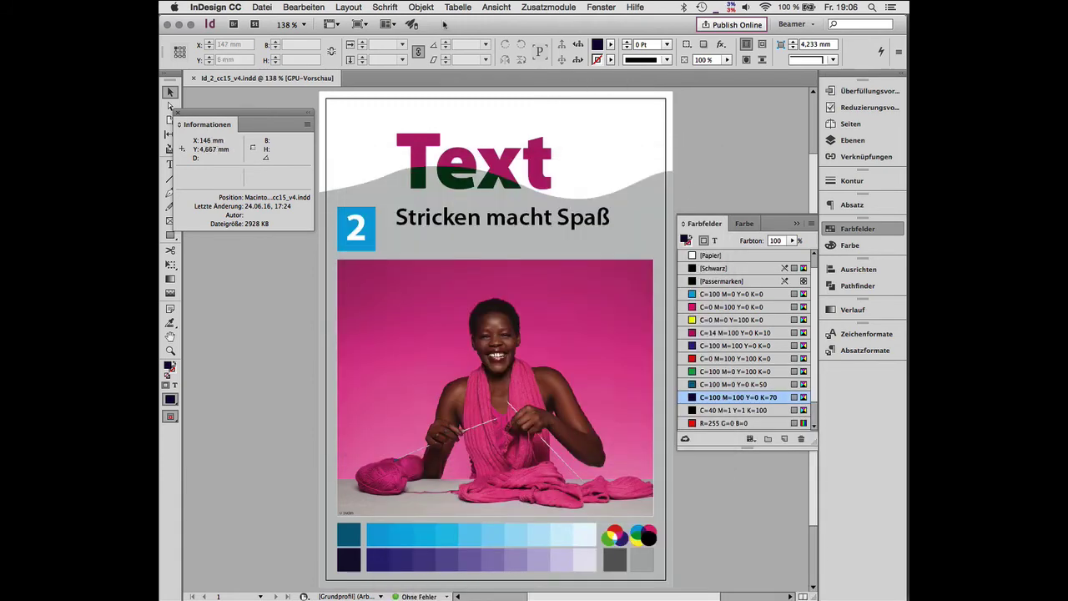
Step: Assign the CMYK profile PSO Coated v3 to the document, keeping the current working space for RGB
click(305, 7)
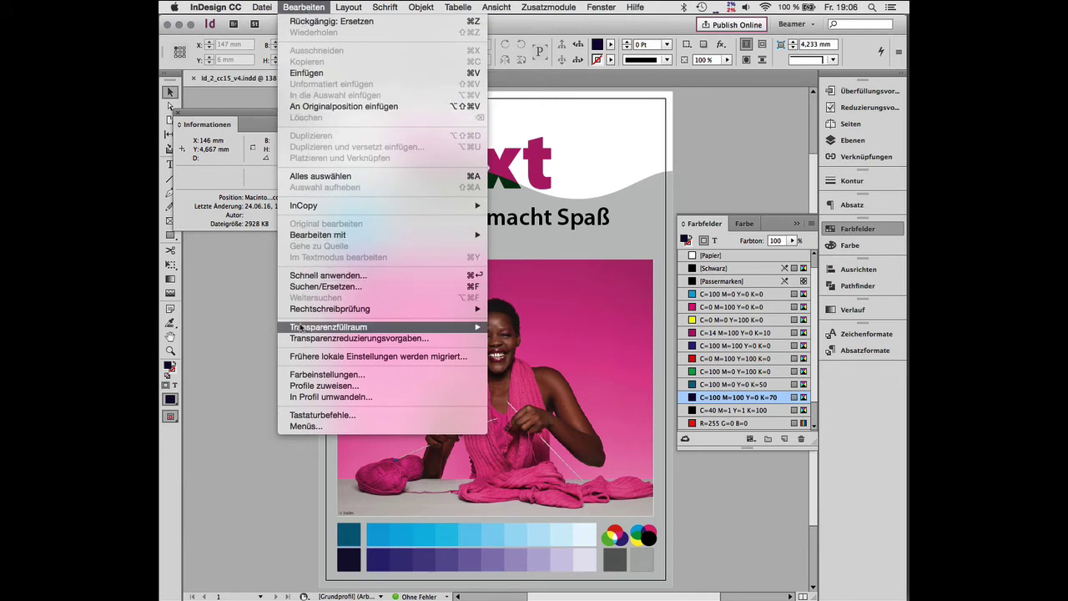
click(375, 386)
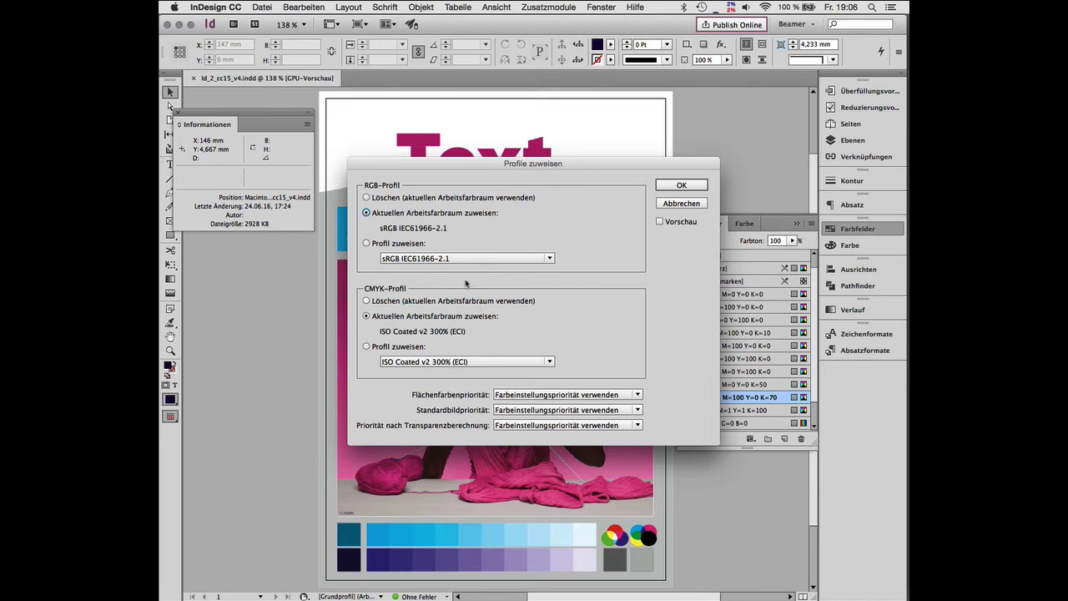
click(419, 362)
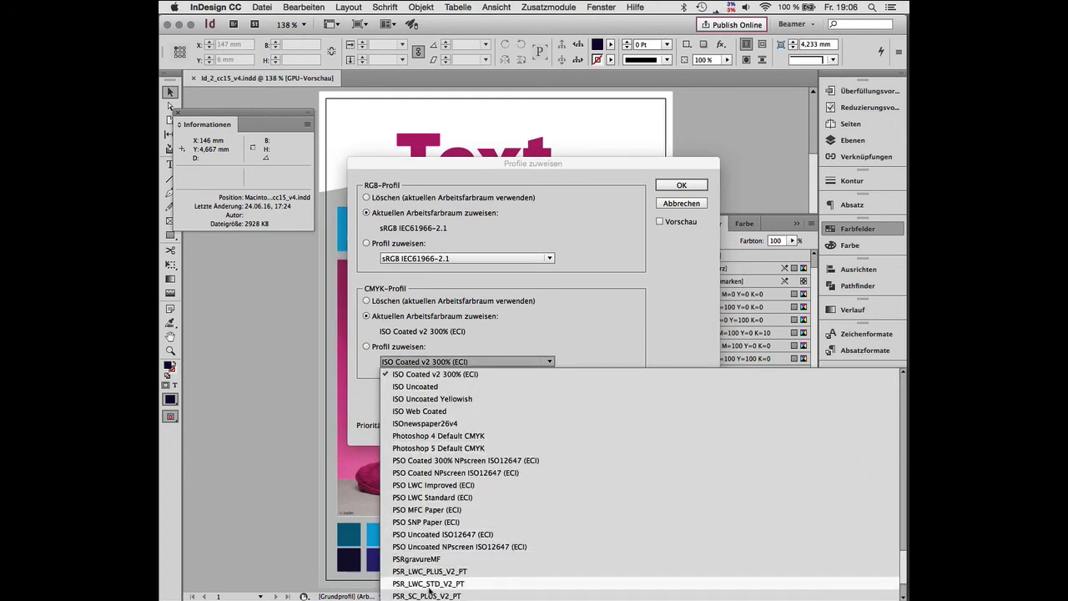
click(905, 407)
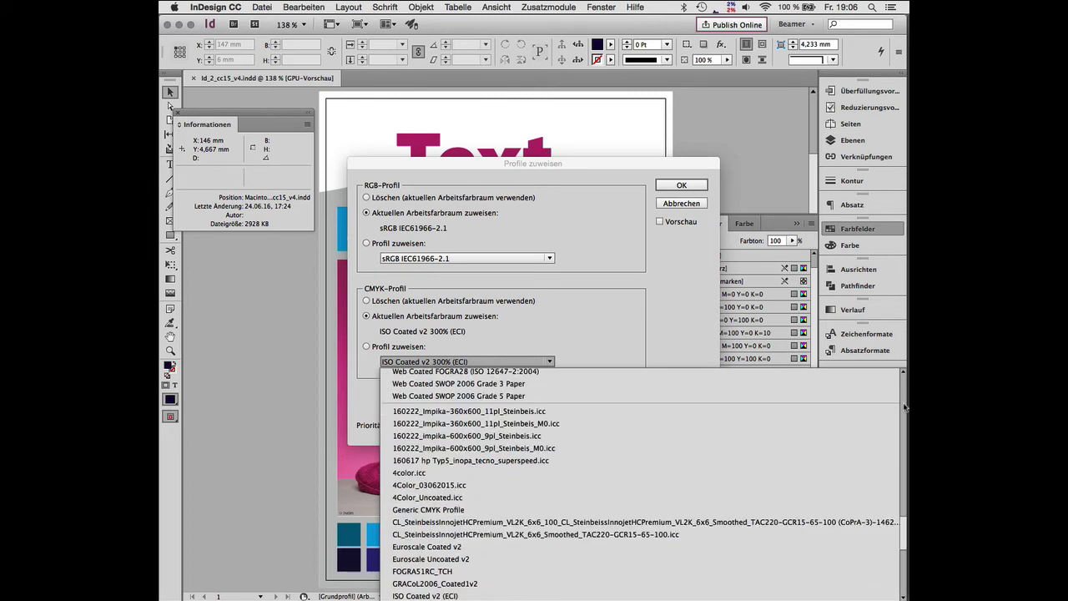
click(905, 406)
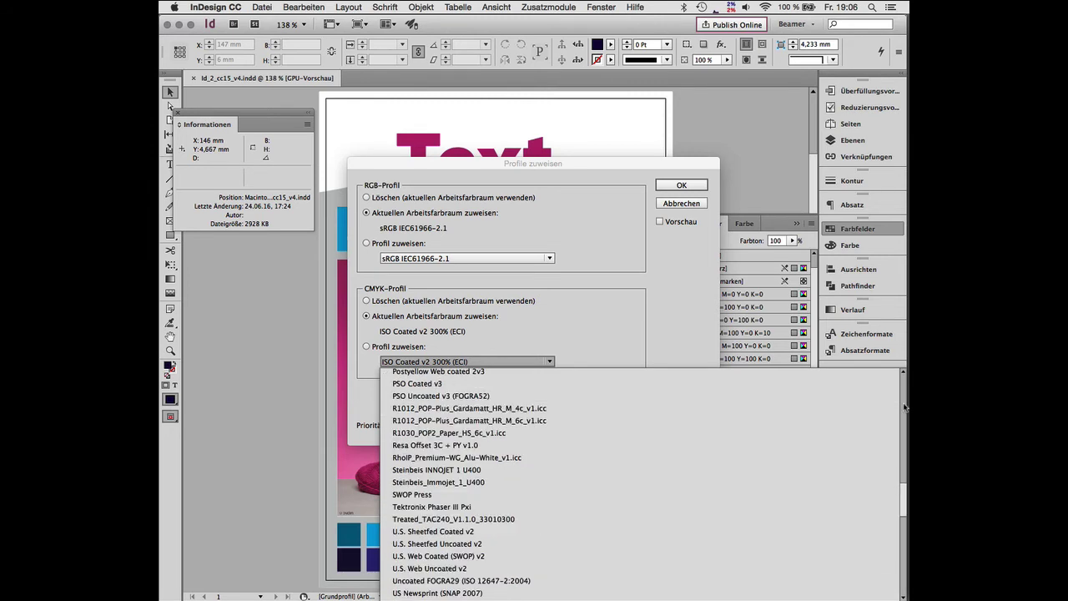
click(425, 385)
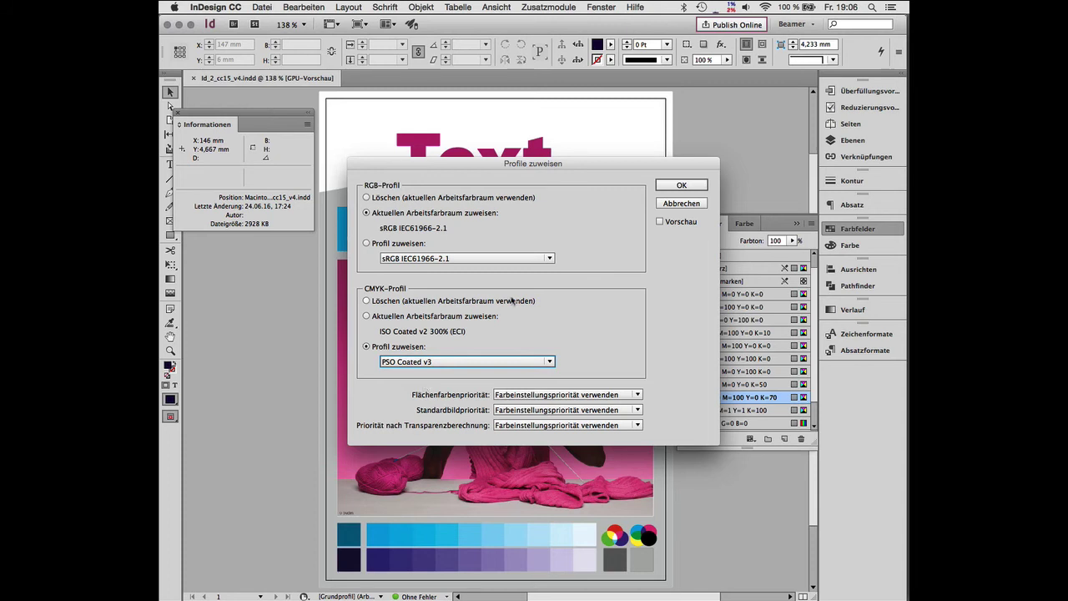
click(679, 185)
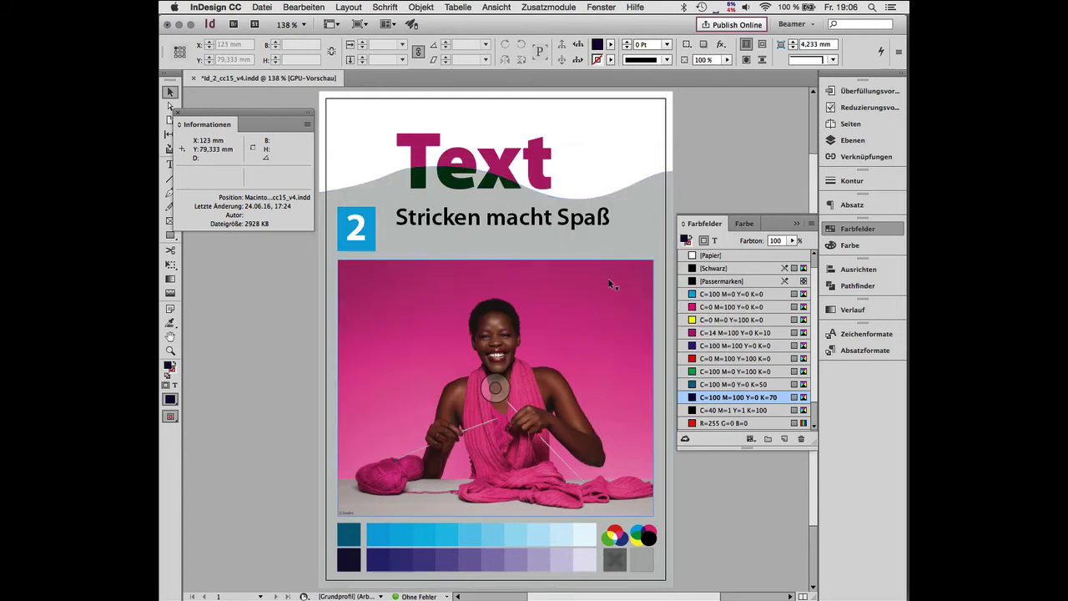
Step: Start a print PDF export named Idcs5_2_x4 on the desktop and choose the preset PDFX-ready_X4-abCS4_V20d_CMYK
click(657, 227)
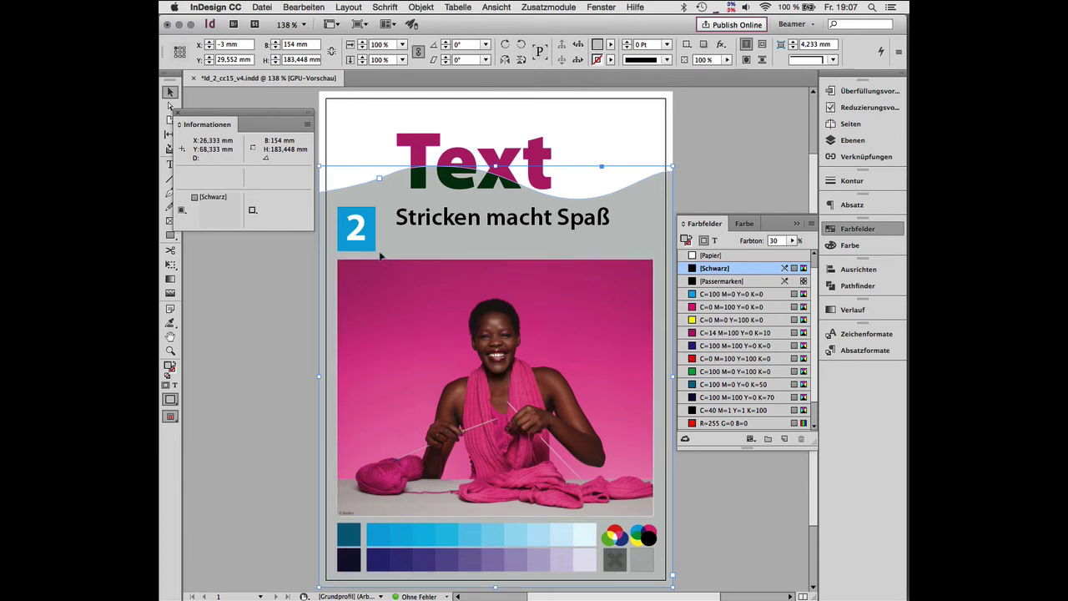
click(761, 147)
key(super+e)
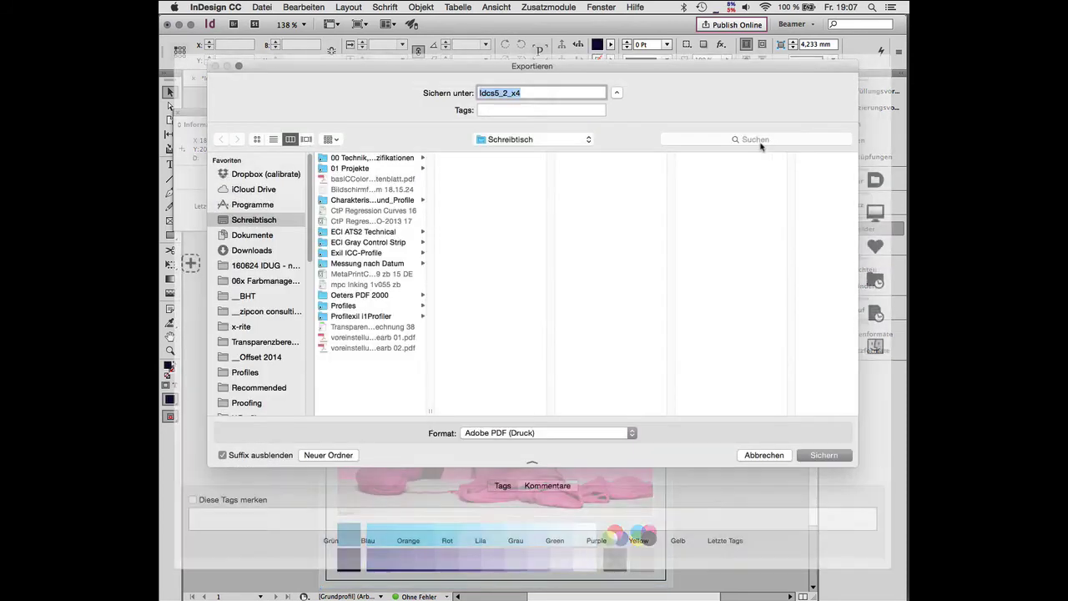
key(Return)
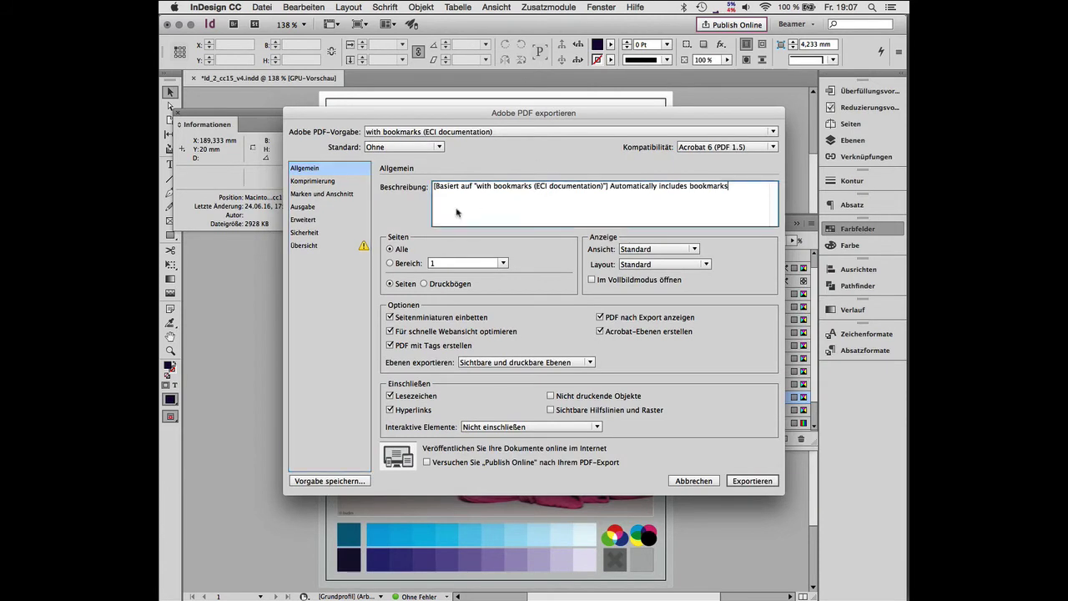
click(436, 133)
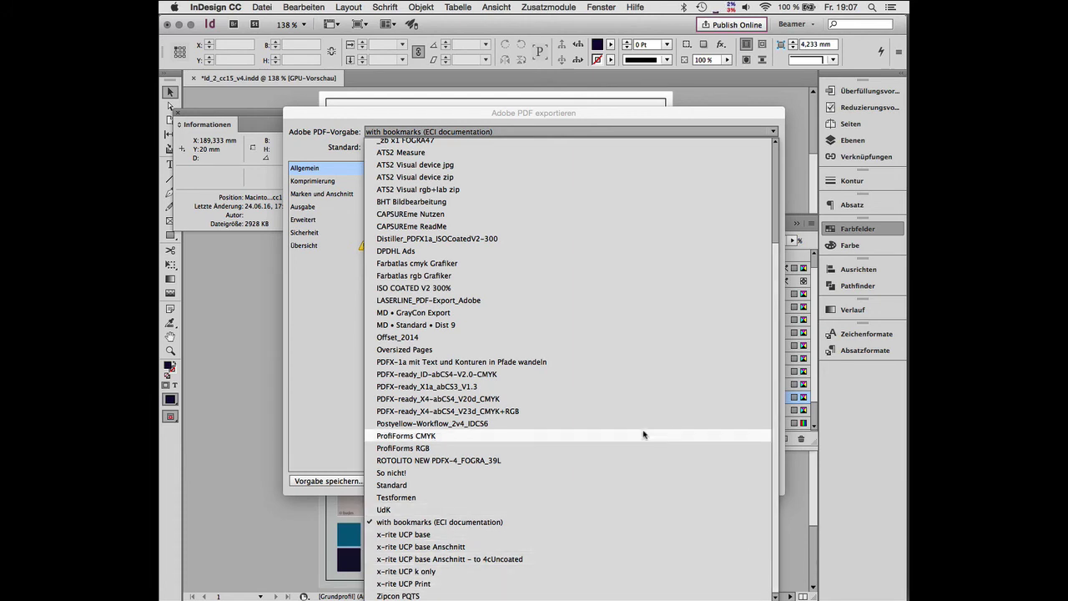
click(548, 401)
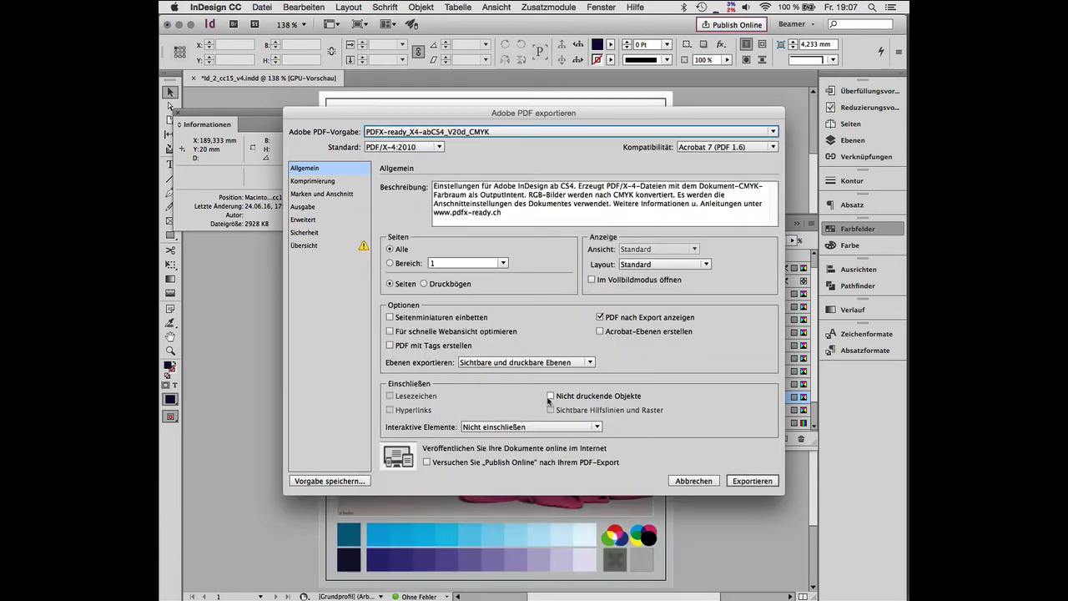
Step: Check the export's output colour conversion, keep Dokument-CMYK – PSO Coated v3 as the destination and export the PDF
click(316, 209)
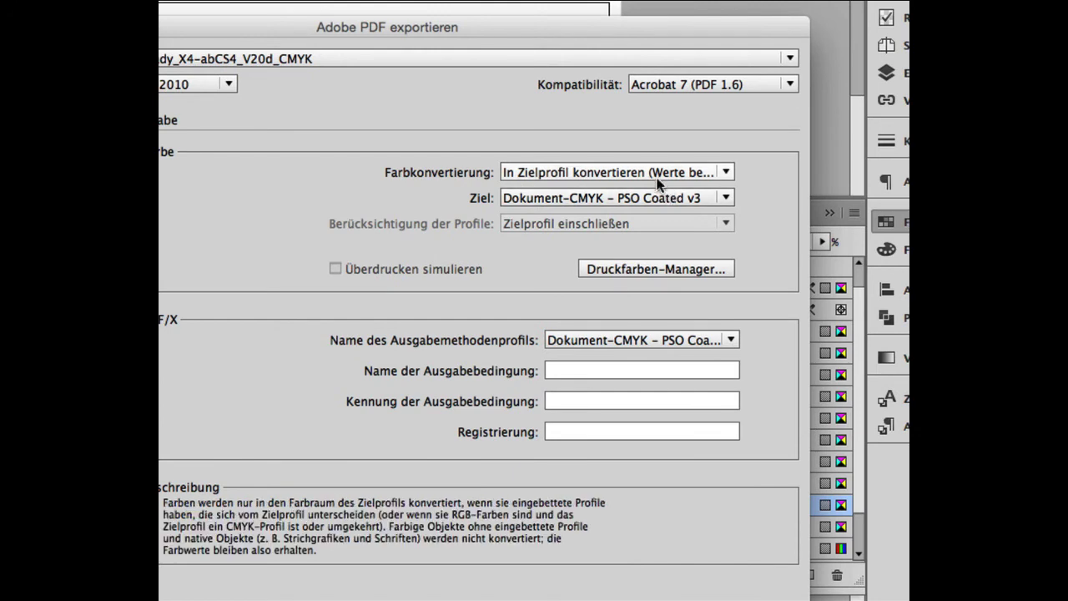
click(555, 200)
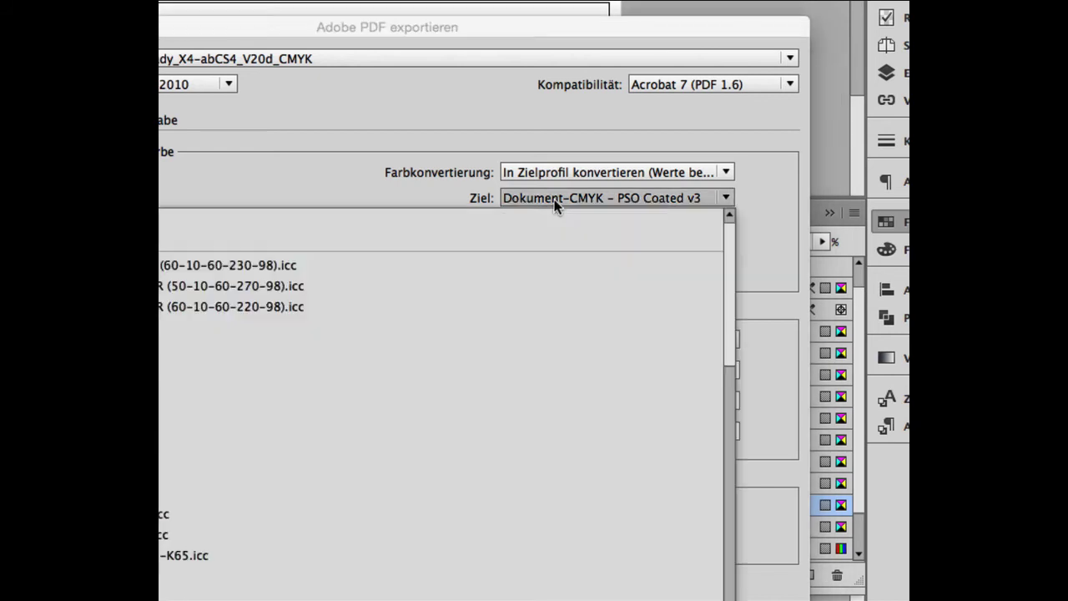
click(727, 200)
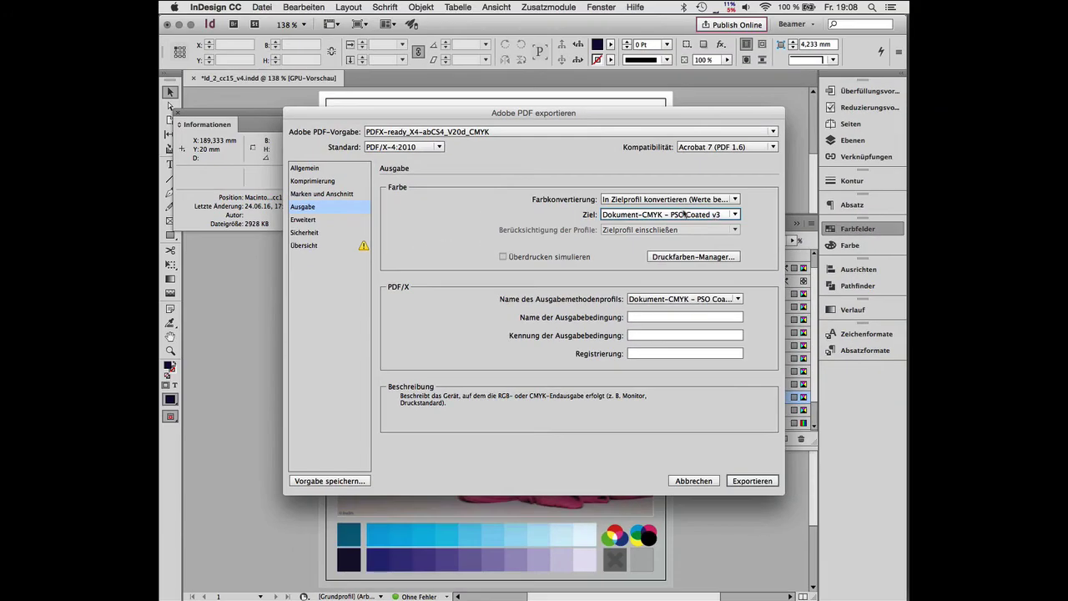
click(745, 481)
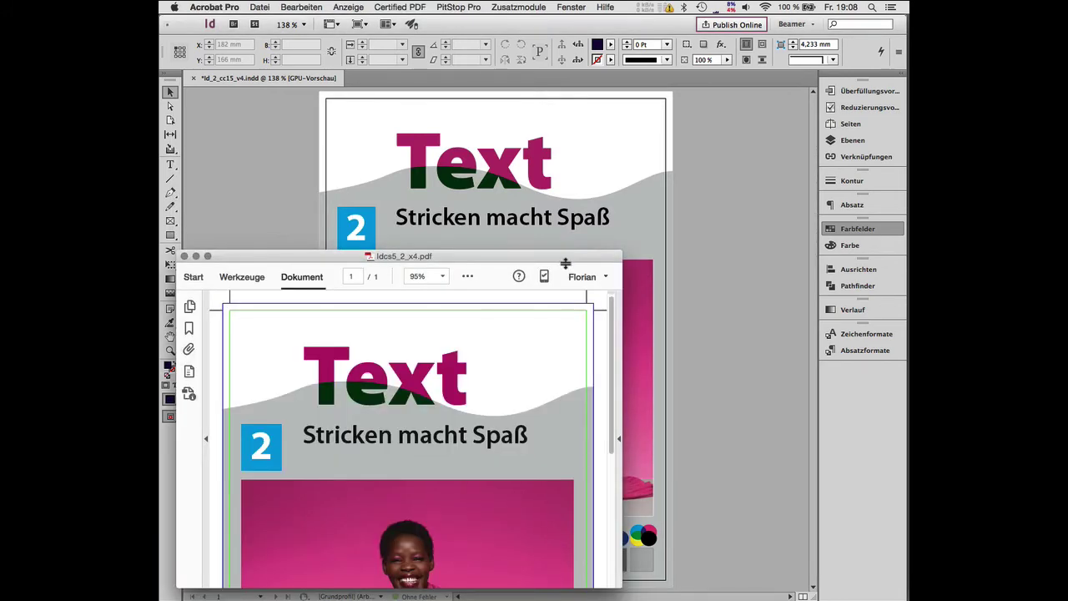
Step: Reposition and enlarge the exported PDF's window in Acrobat and open the output preview
drag(566, 257, 663, 22)
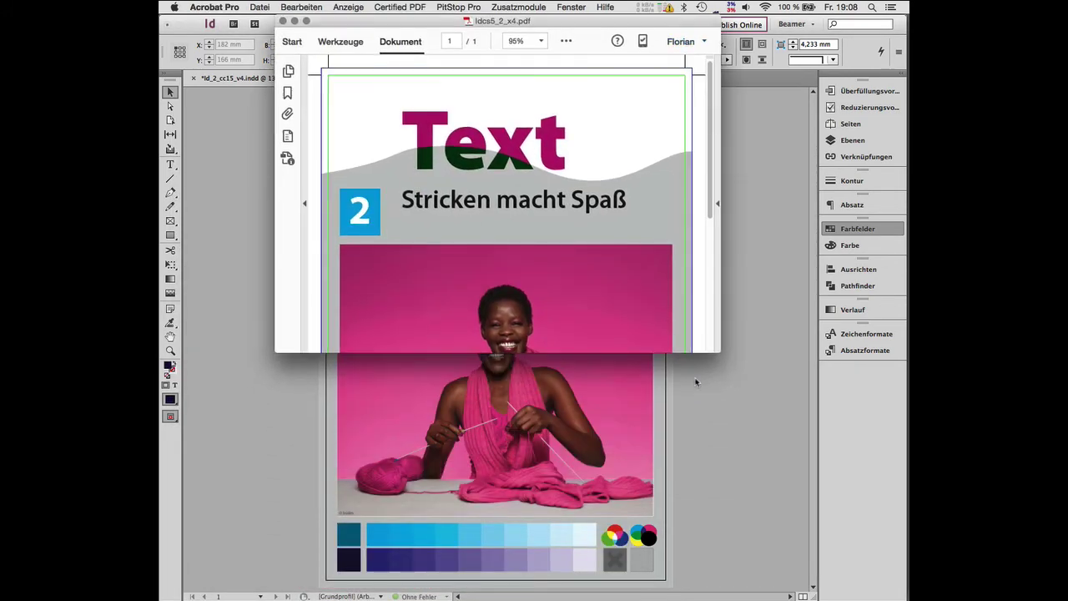
drag(719, 352, 745, 555)
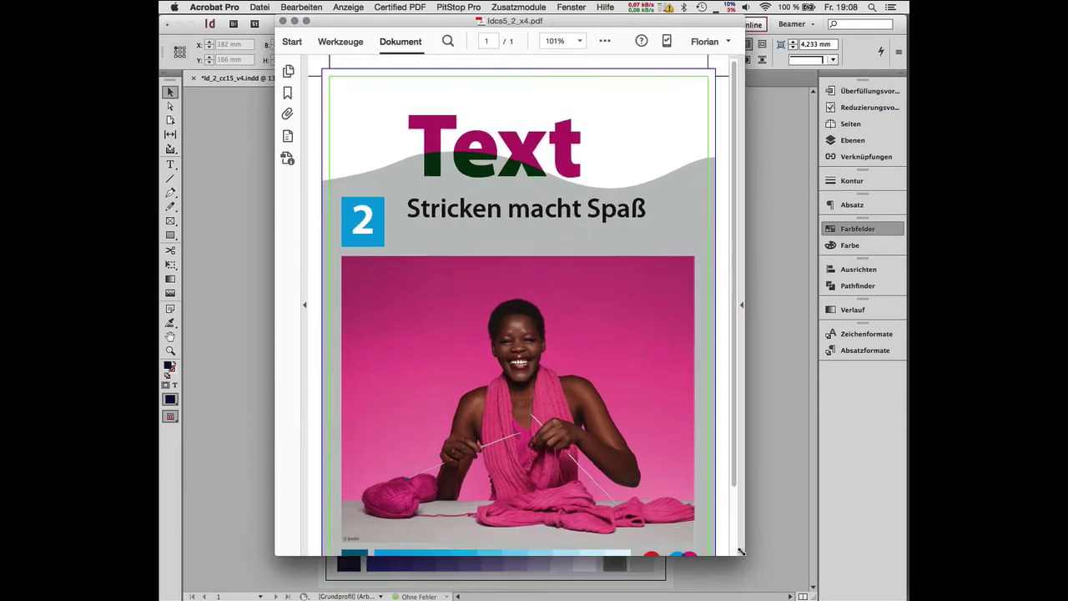
click(604, 41)
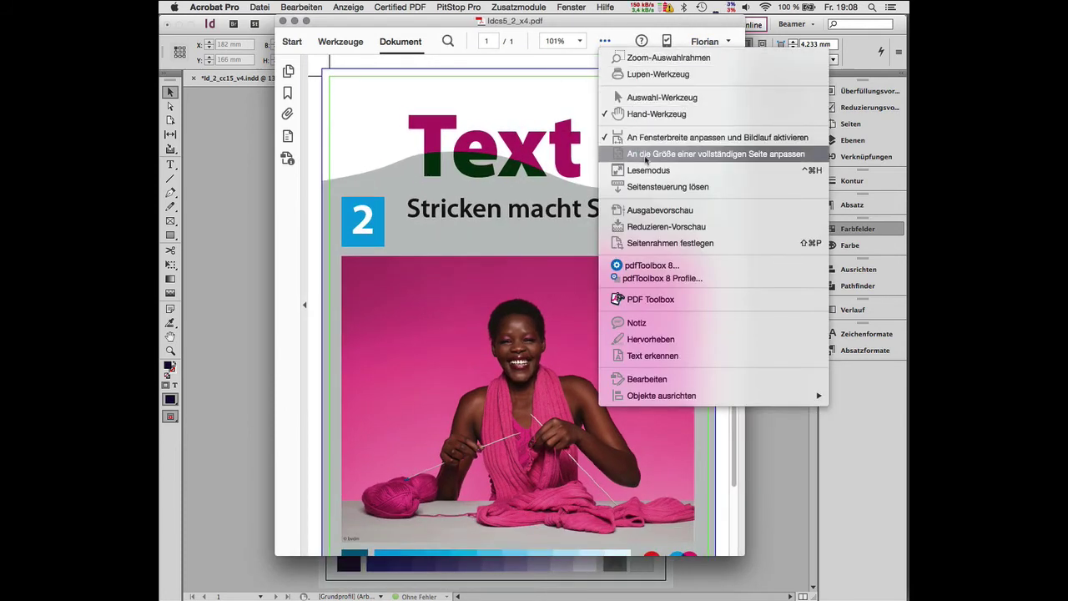
click(658, 210)
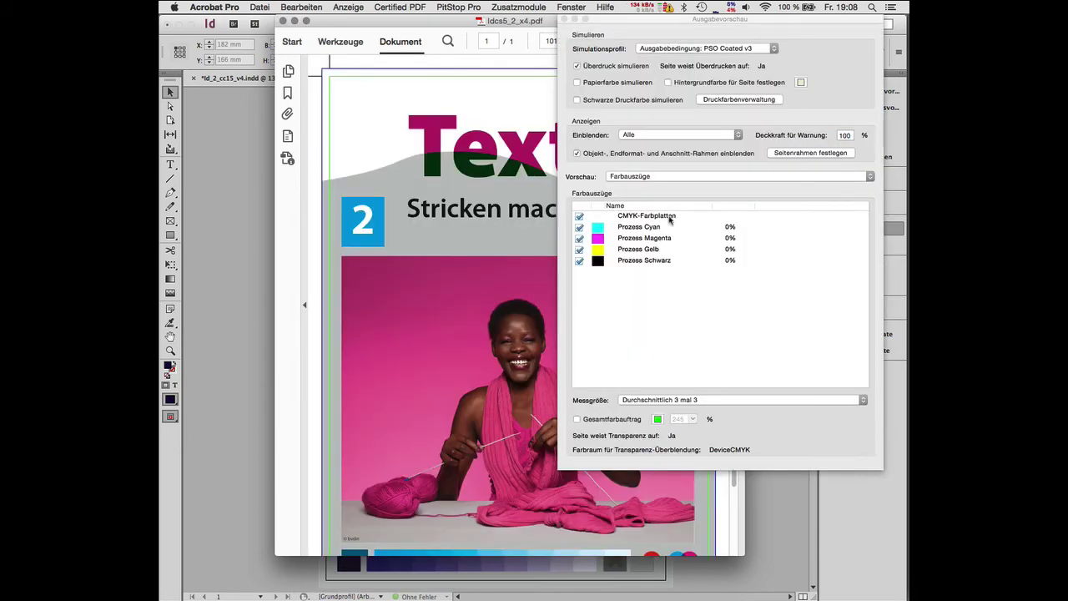
Step: Filter the output preview to show only DeviceCMYK objects, followed by only RGB objects
click(657, 135)
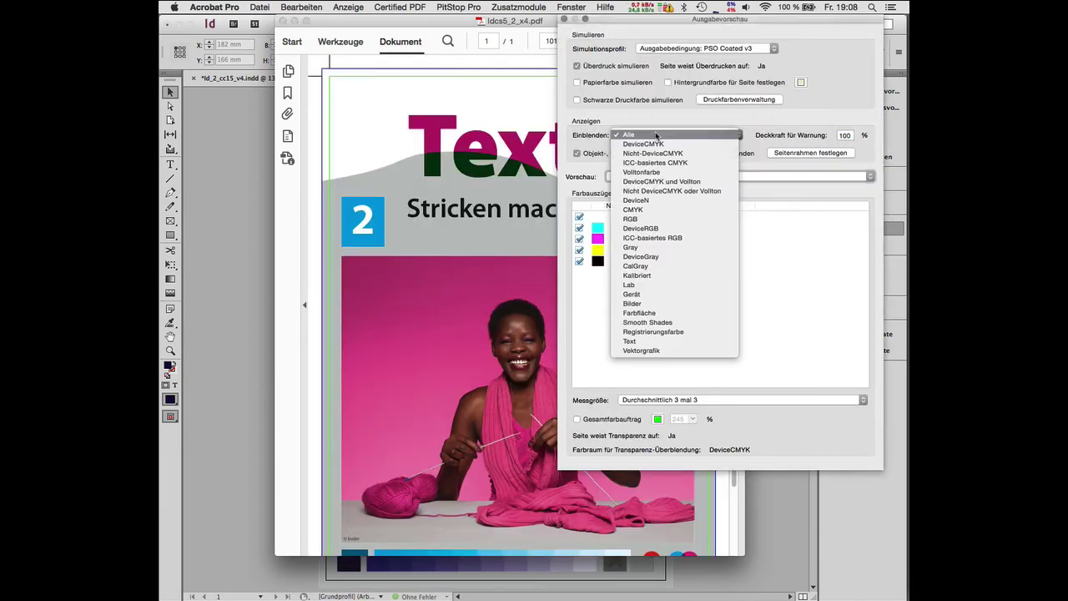
click(665, 145)
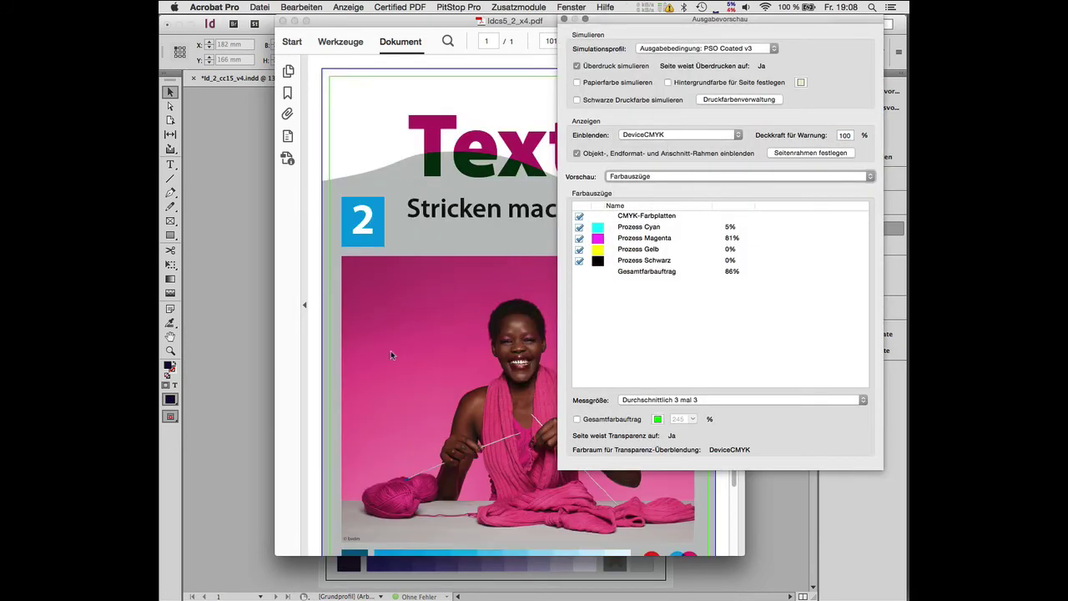
click(634, 135)
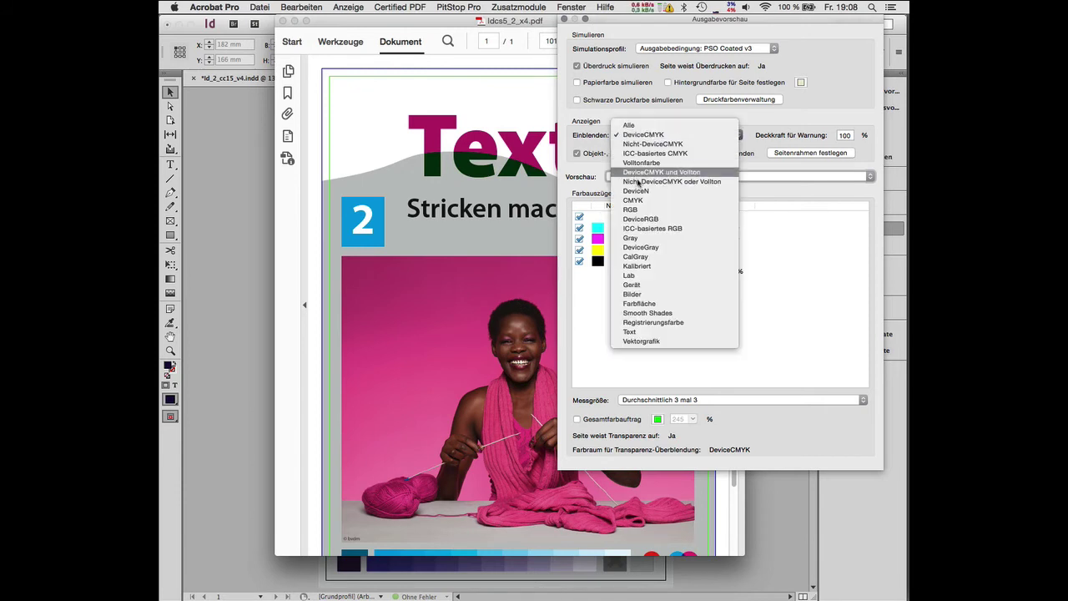
click(640, 212)
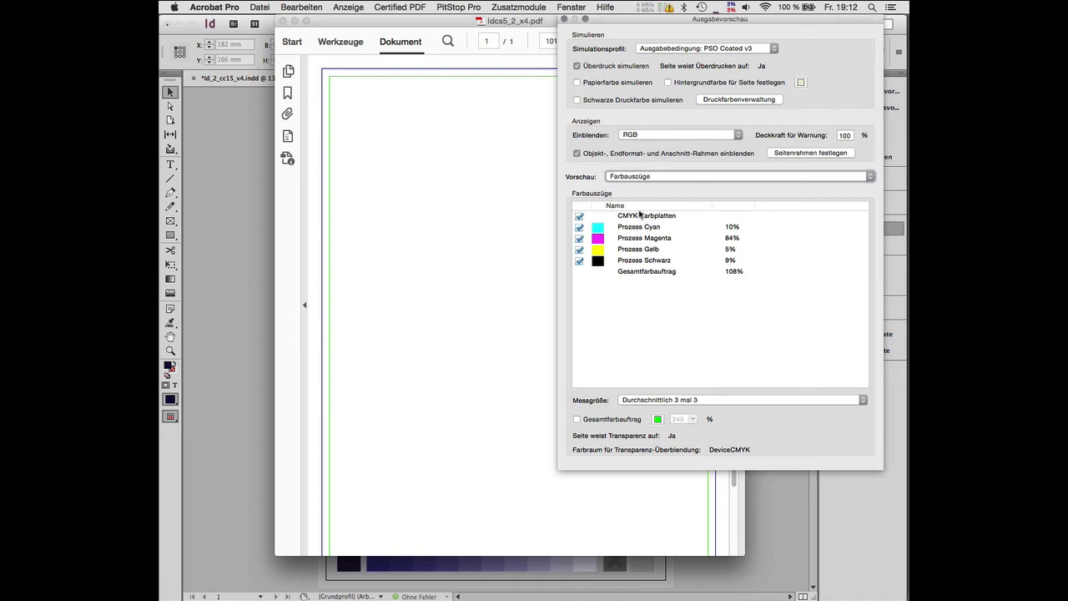
Step: Return to InDesign to view the lower part of the page, and switch to Keynote
key(super+Tab)
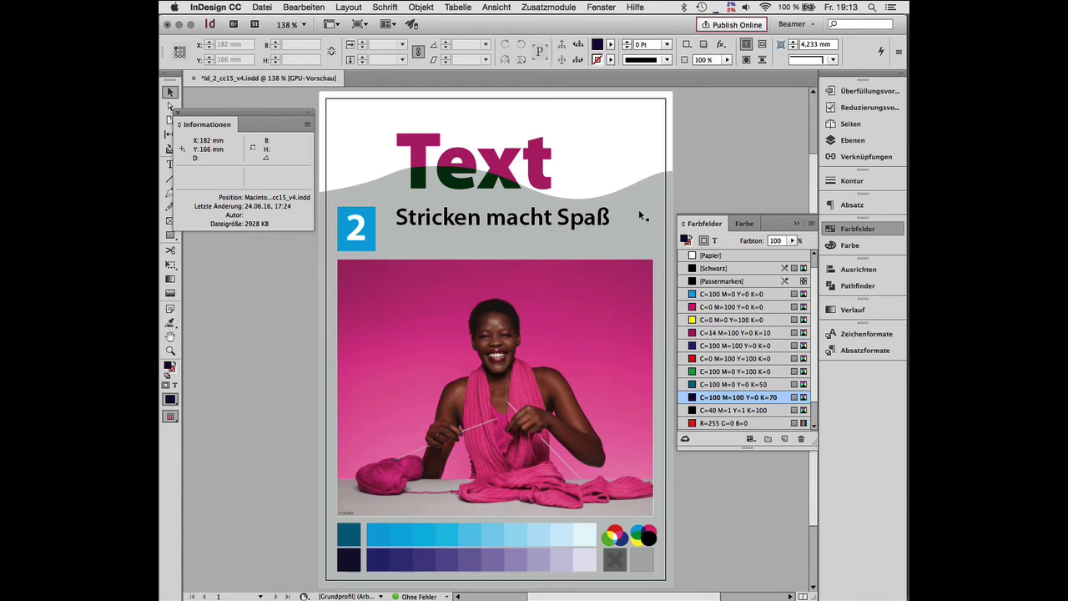
scroll(638, 209, down, 3)
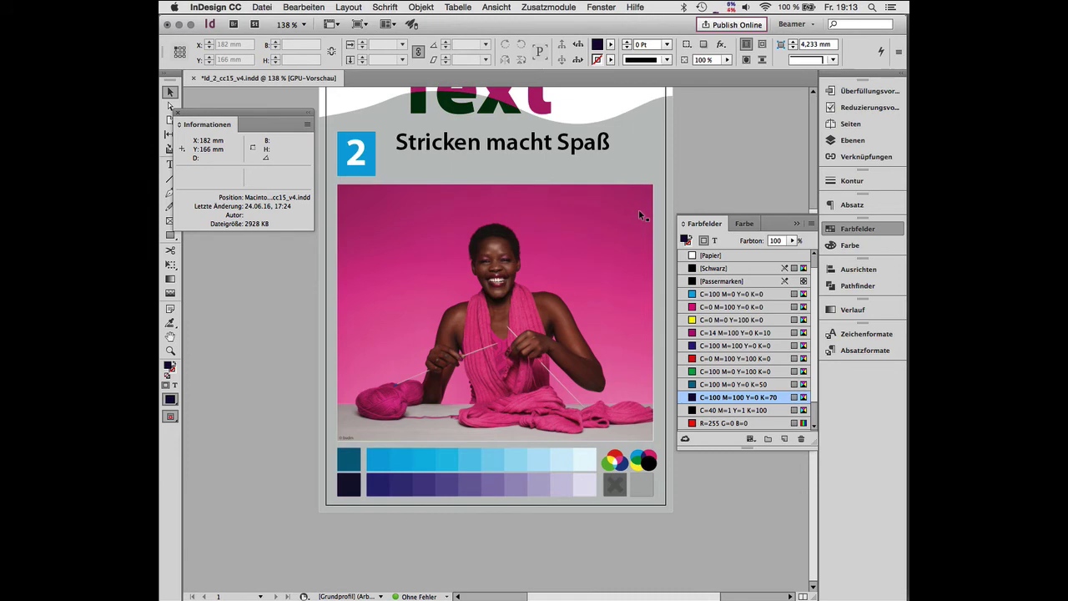
key(super+Tab)
key(super+Tab)
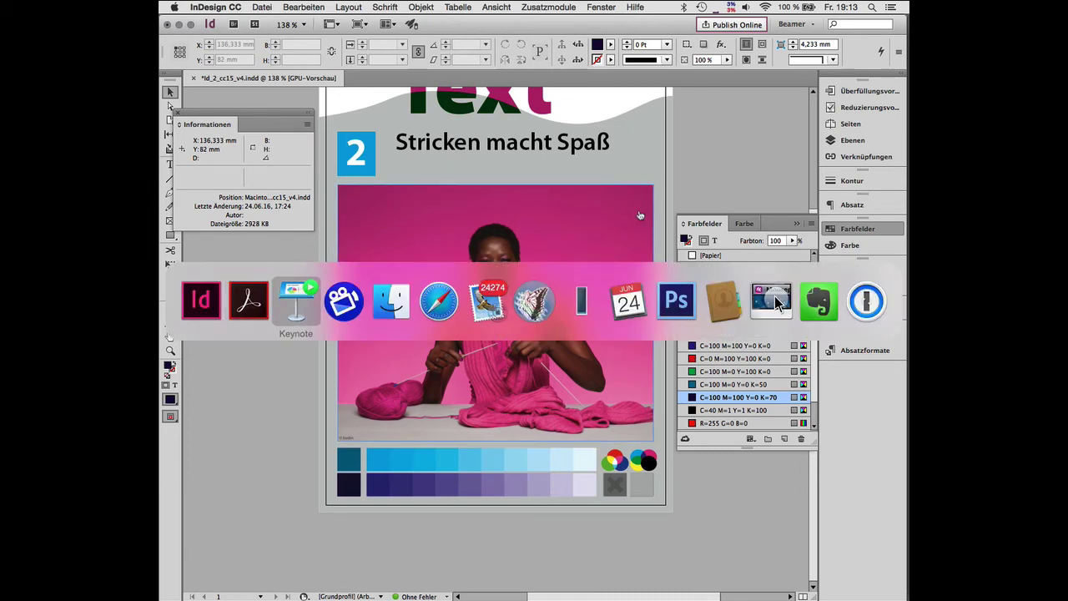